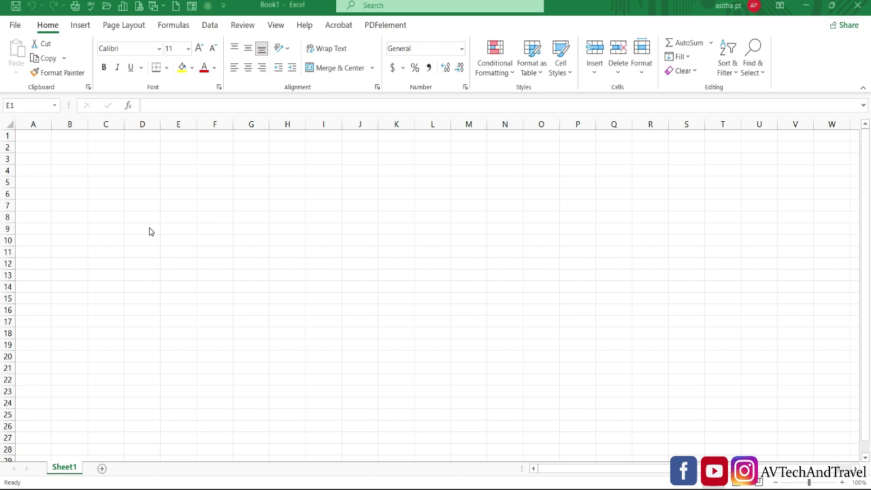
Search Excel's online templates for 'invoice' from the New page.
click(105, 204)
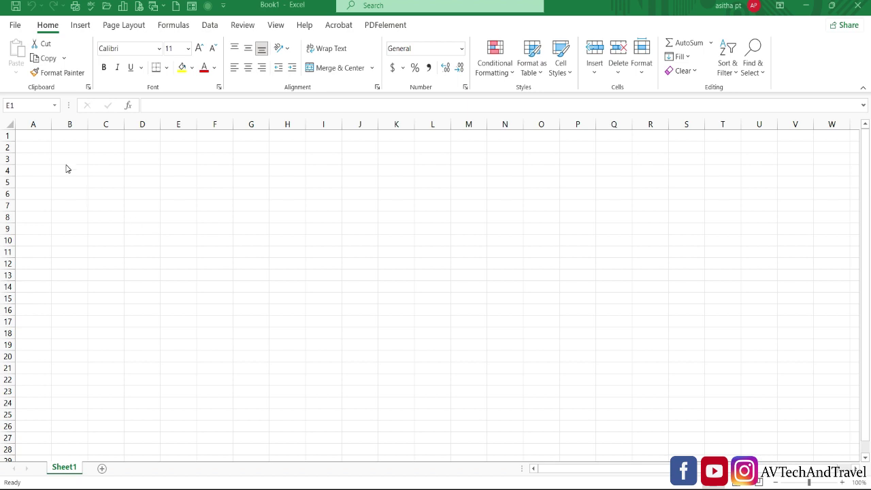
click(15, 26)
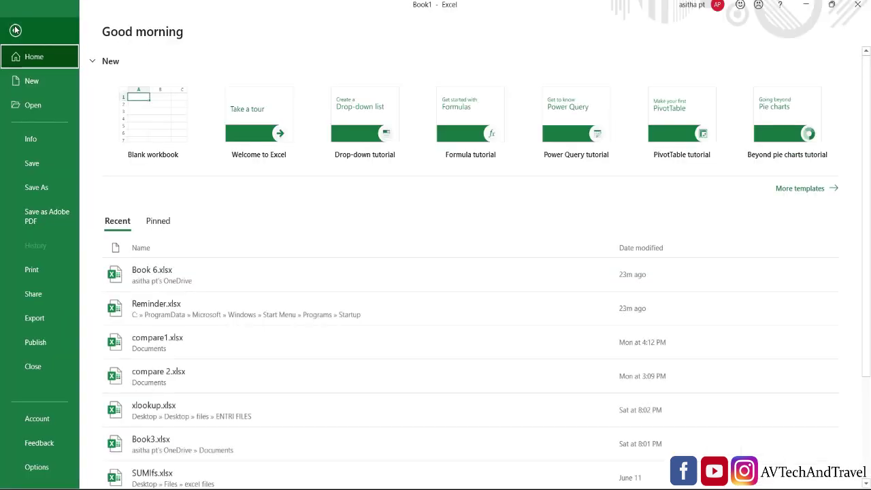
click(825, 191)
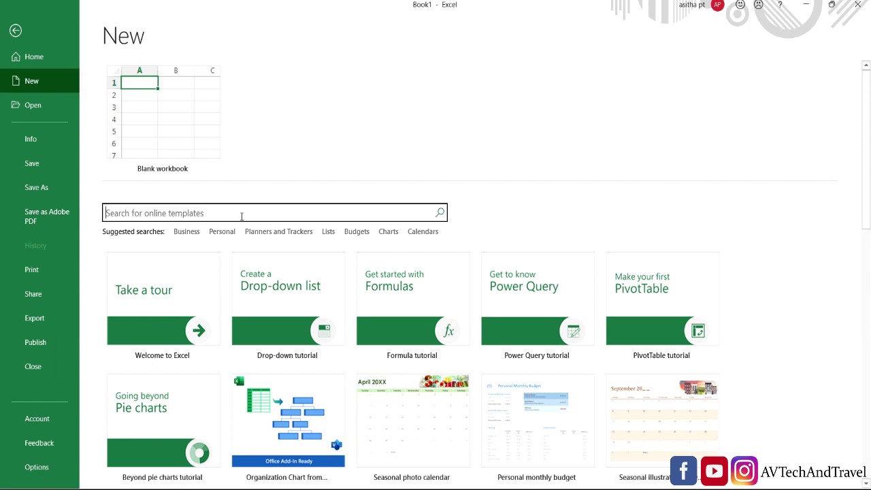
text(invoi)
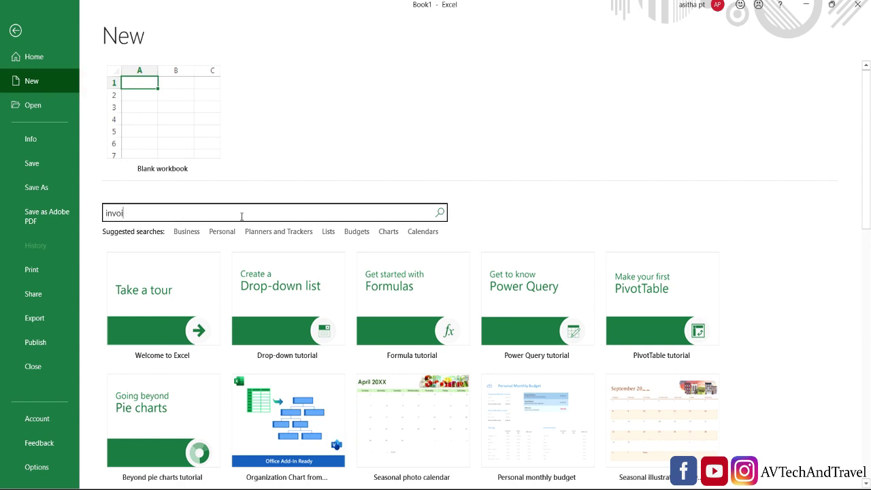
text(ce)
key(Return)
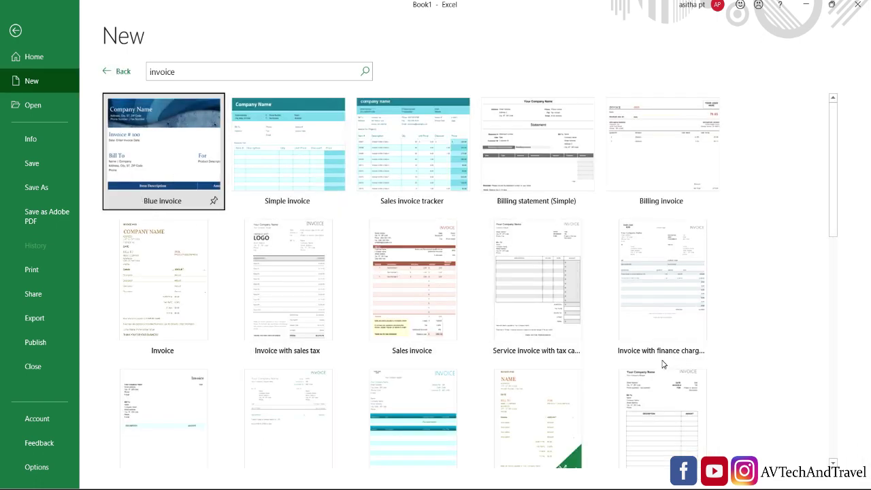
Create the Invoice1 workbook from the 'Invoice' template in the search results.
mouse_move(835, 176)
mouse_down()
mouse_move(832, 314)
mouse_move(832, 184)
mouse_move(810, 222)
mouse_move(808, 214)
mouse_up()
scroll(808, 213, up, 2)
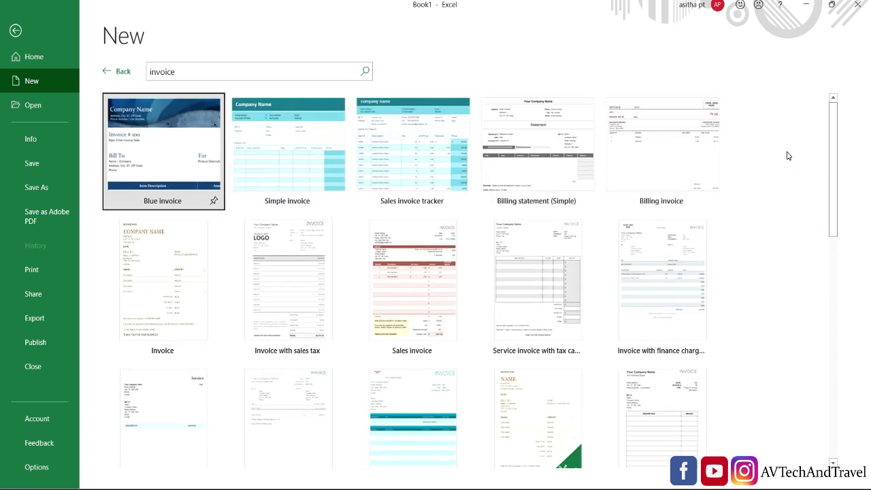
double_click(146, 264)
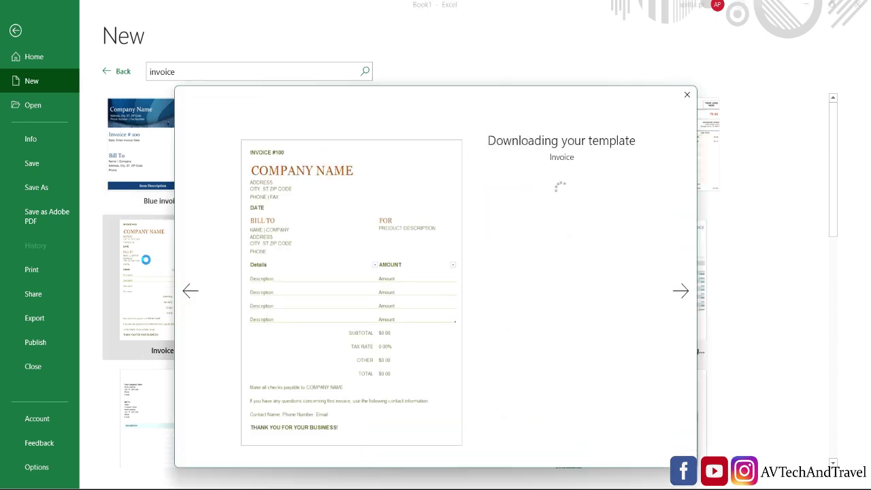
click(360, 209)
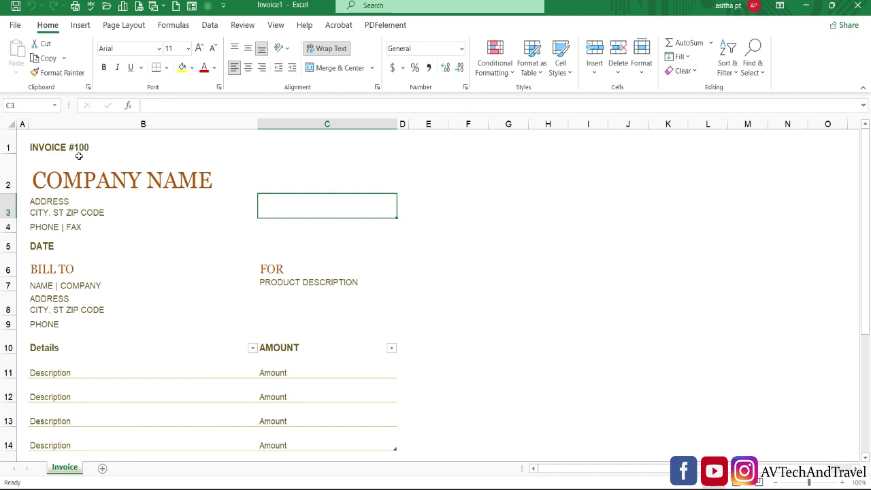
Replace COMPANY NAME in cell B2 with 'AVTech and Travel'.
double_click(113, 180)
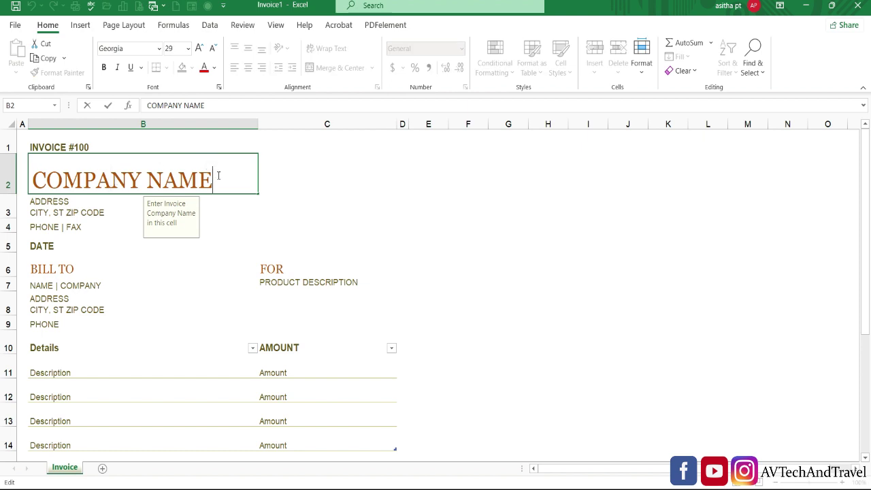
key(BackSpace)
key(BackSpace)
key(BackSpace)
key(BackSpace)
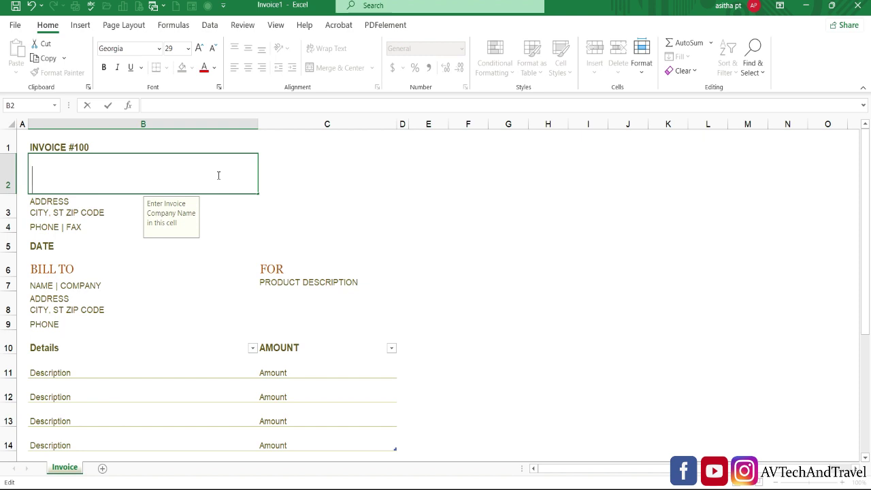
text(ADDRESS CITY, ST ZIP CODE)
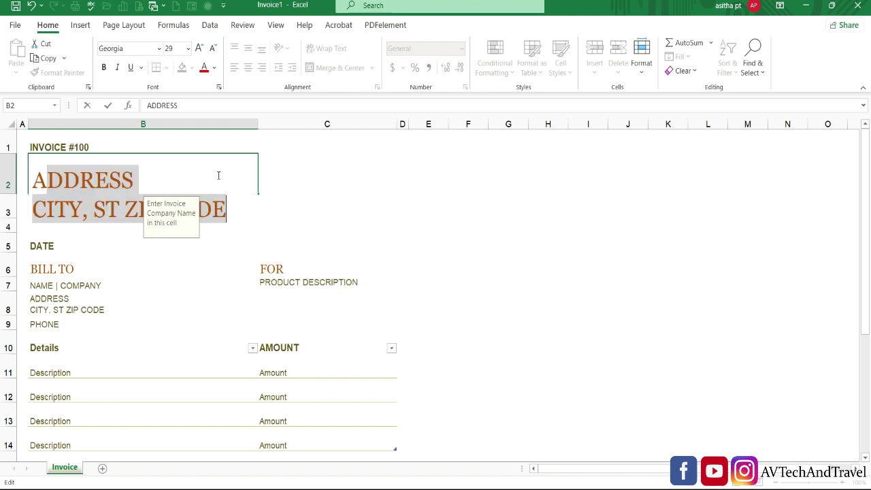
text(AV)
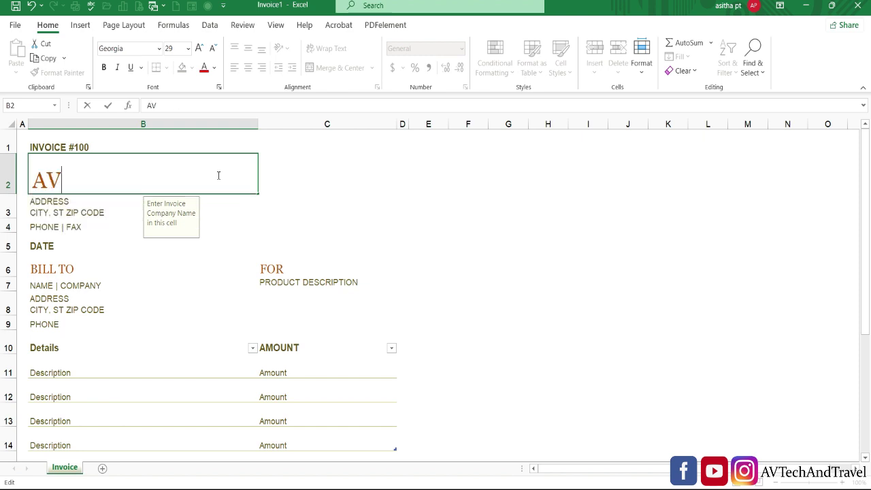
text(TechandTravel)
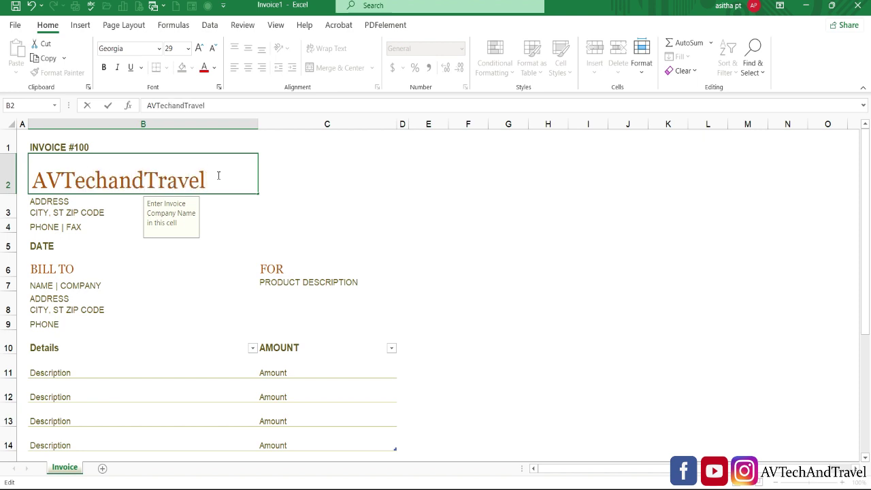
click(269, 209)
click(129, 180)
double_click(116, 180)
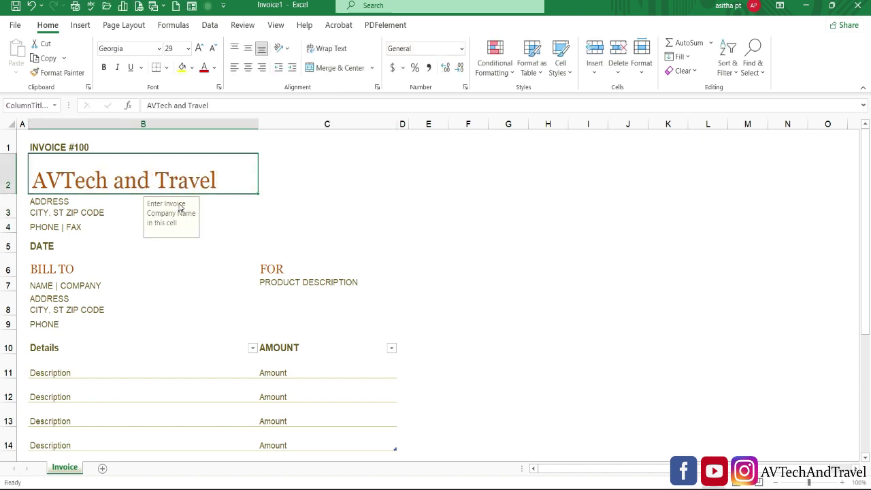
Delete the word CODE from the address line in cell B3.
click(89, 223)
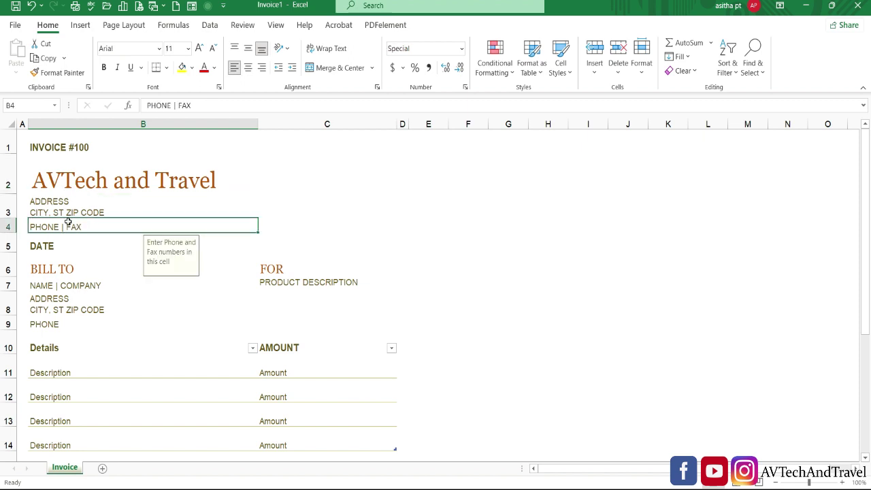
double_click(60, 212)
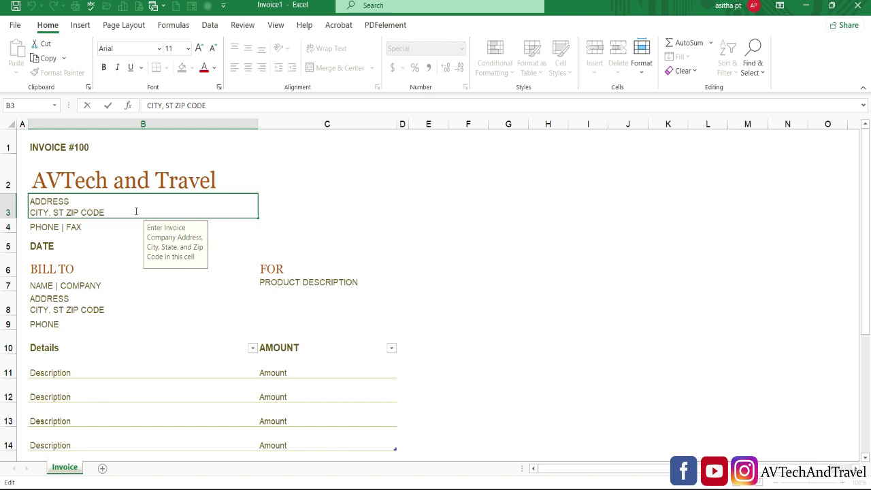
key(BackSpace)
key(BackSpace)
key(BackSpace)
key(BackSpace)
click(755, 266)
click(58, 166)
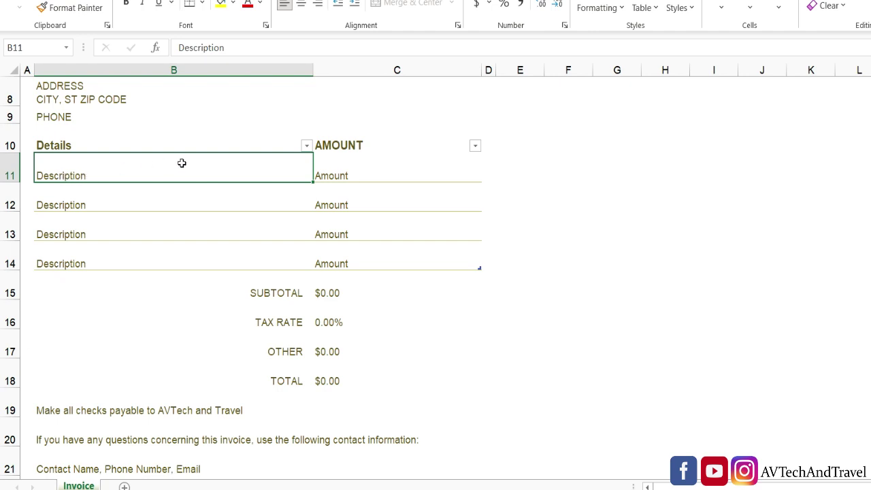
Enter 100 in C11 and 250 in C12, making the total $350.00.
click(332, 174)
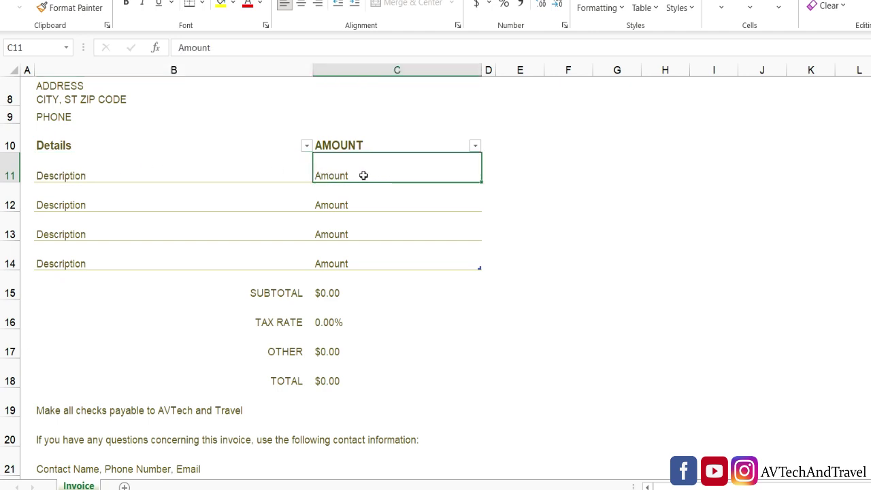
double_click(364, 176)
key(BackSpace)
key(BackSpace)
key(BackSpace)
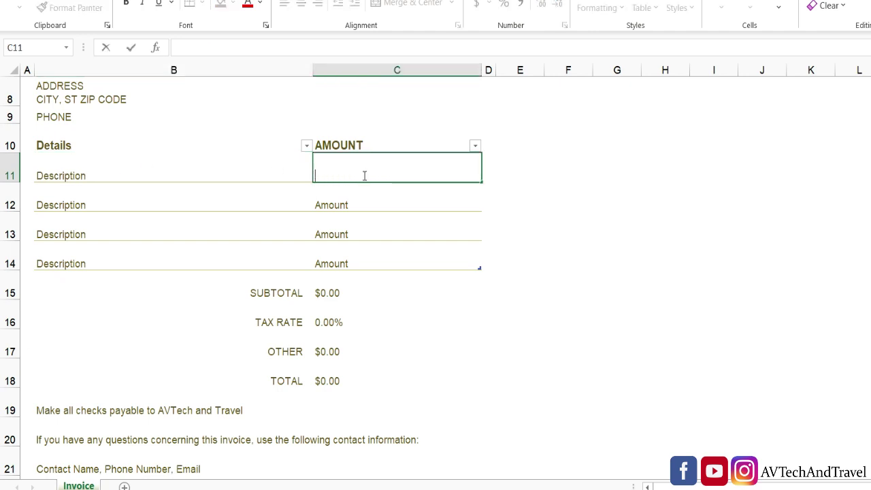
text(100)
key(Return)
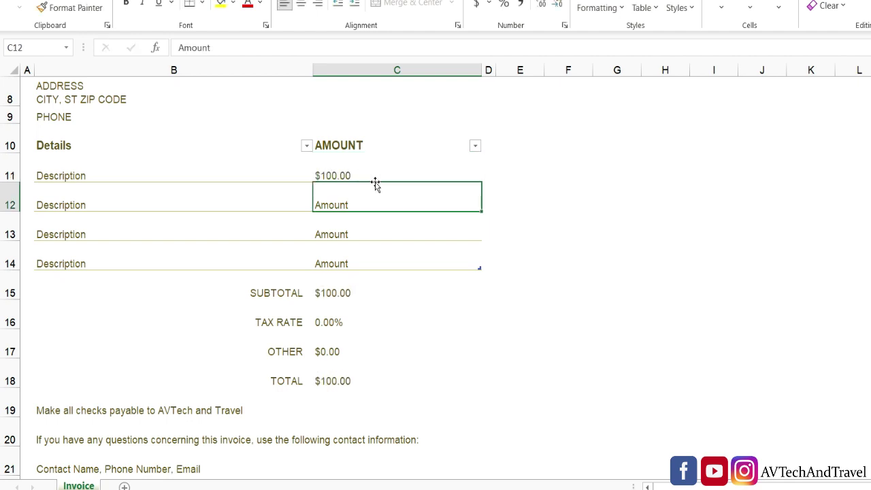
double_click(369, 205)
text(25)
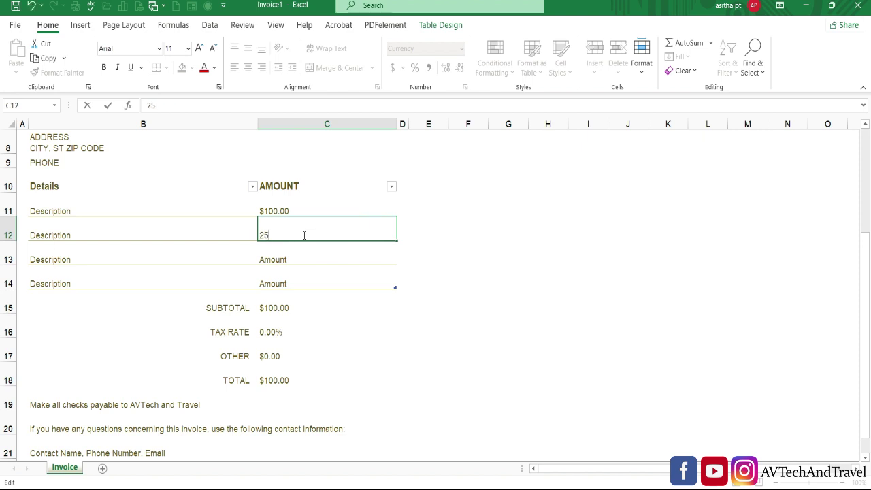
text(0)
key(Return)
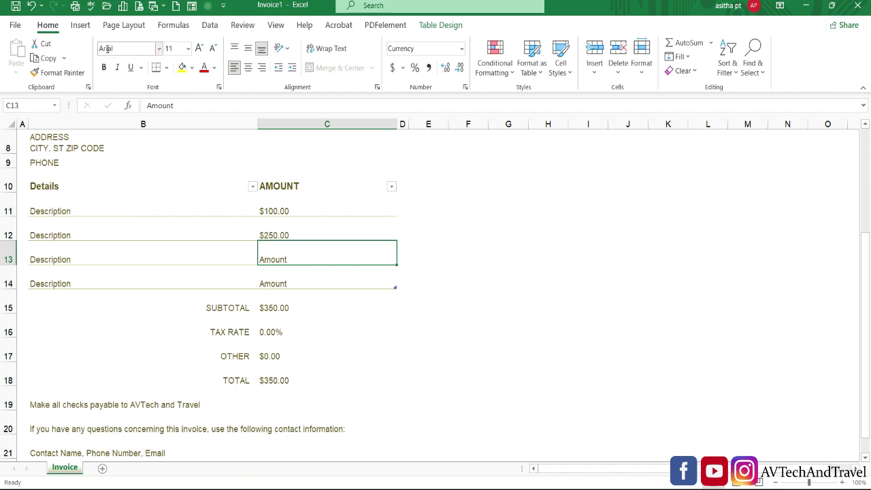
Start a workbook from the 'Simple invoice that calculates total' template found under invoice.
click(15, 25)
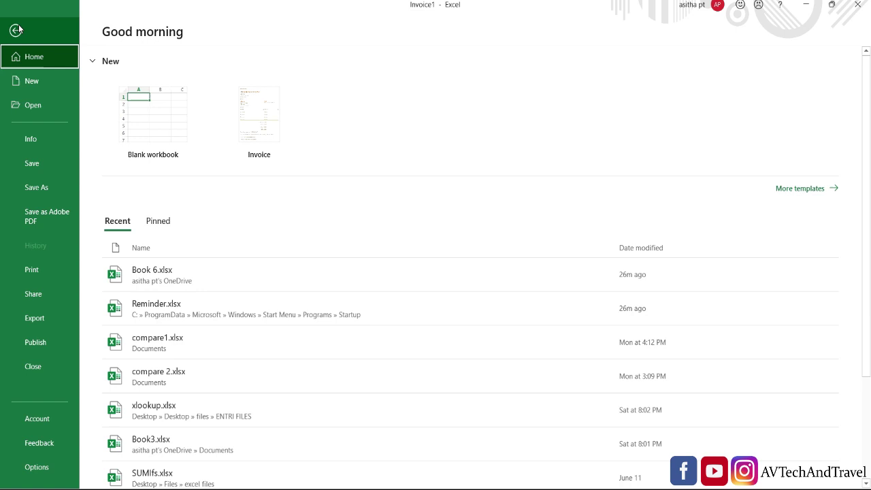
click(32, 81)
text(invoice)
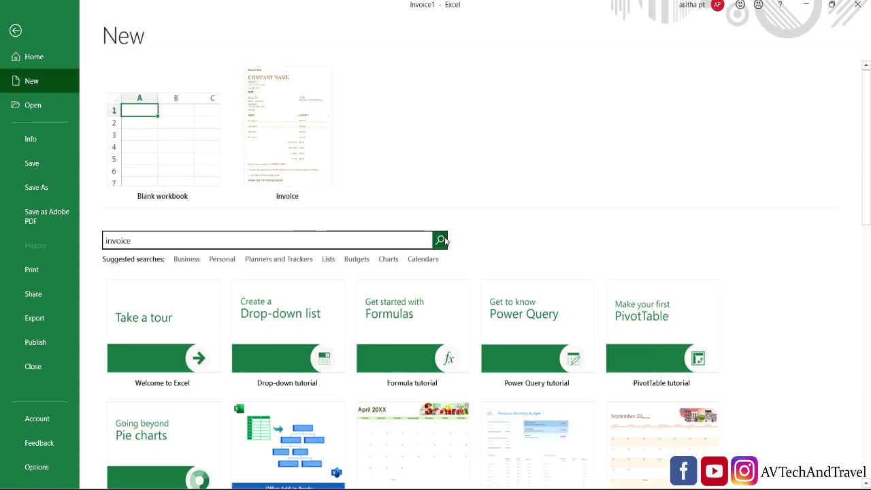
click(440, 239)
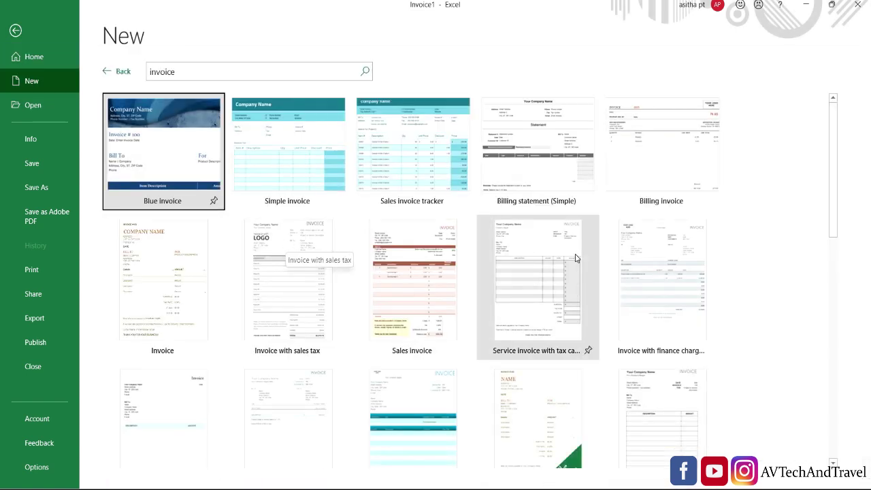
drag(835, 196, 839, 248)
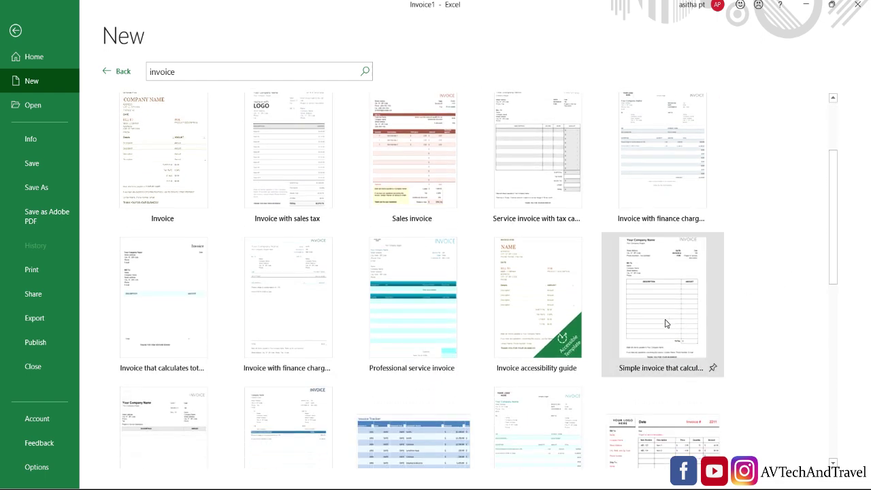
mouse_move(662, 298)
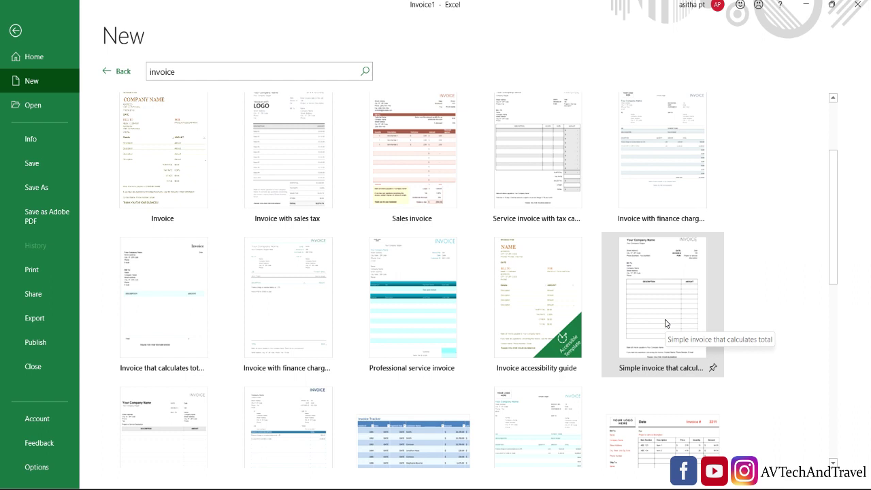
click(666, 323)
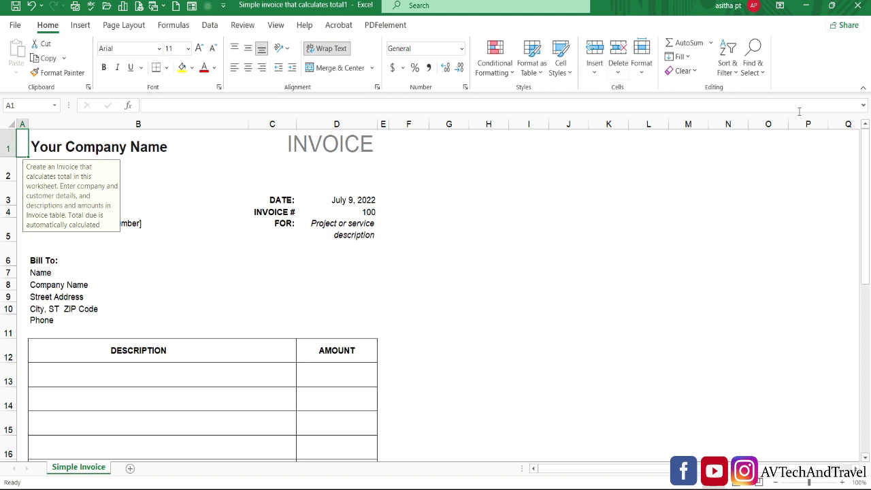
Enter 'item 1' in B13 with amount 344 in D13.
mouse_move(868, 226)
mouse_down()
mouse_move(869, 266)
mouse_move(847, 172)
mouse_up()
mouse_move(869, 214)
mouse_down()
mouse_move(866, 367)
mouse_move(849, 383)
mouse_move(849, 286)
mouse_up()
click(163, 257)
click(164, 257)
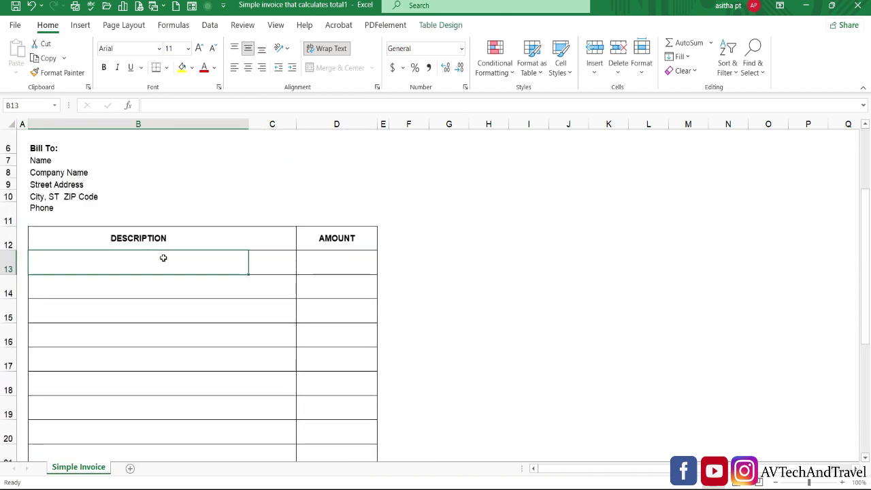
text(item )
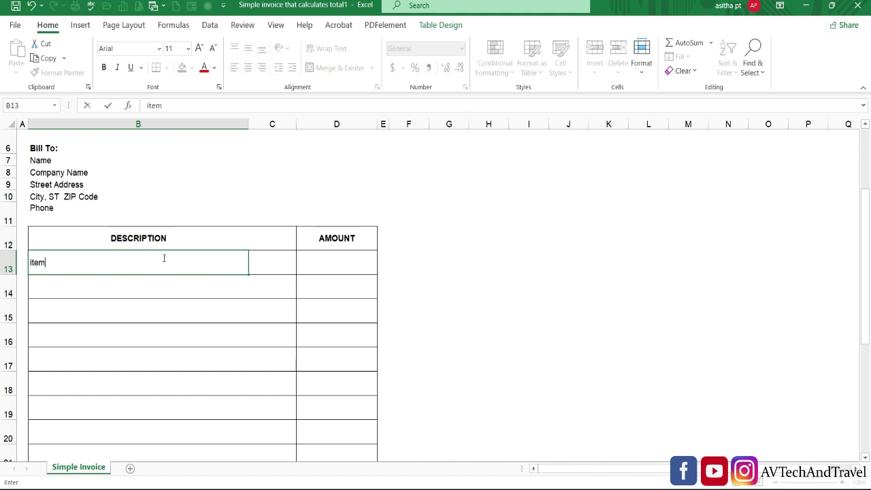
text(1)
click(341, 263)
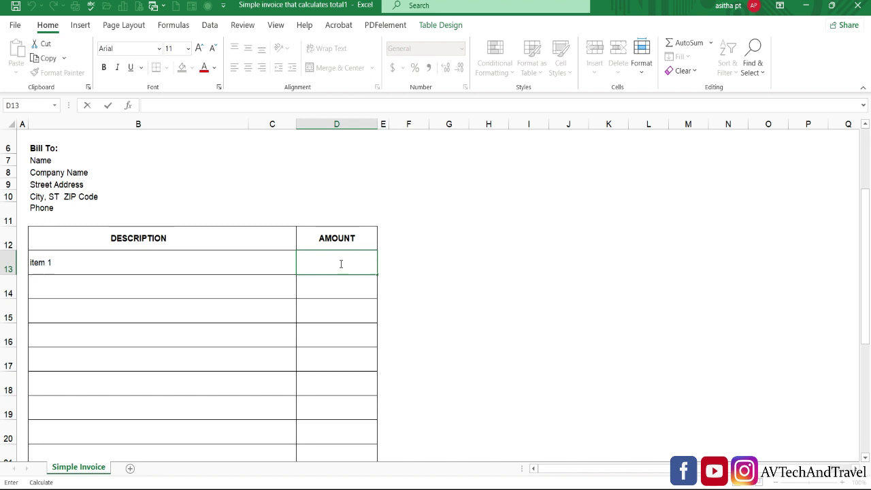
text(344)
click(272, 292)
Enter 'item 2' in B14 with amount 543, bringing the total to 887.00.
click(201, 281)
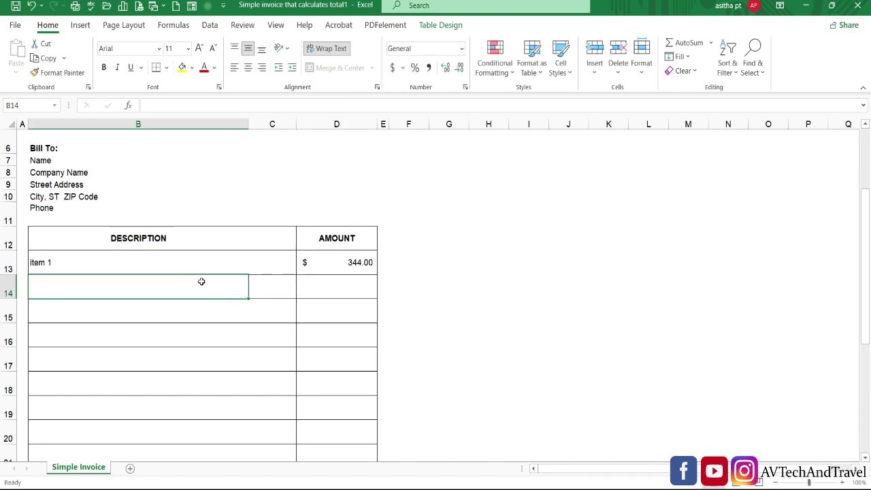
text(item)
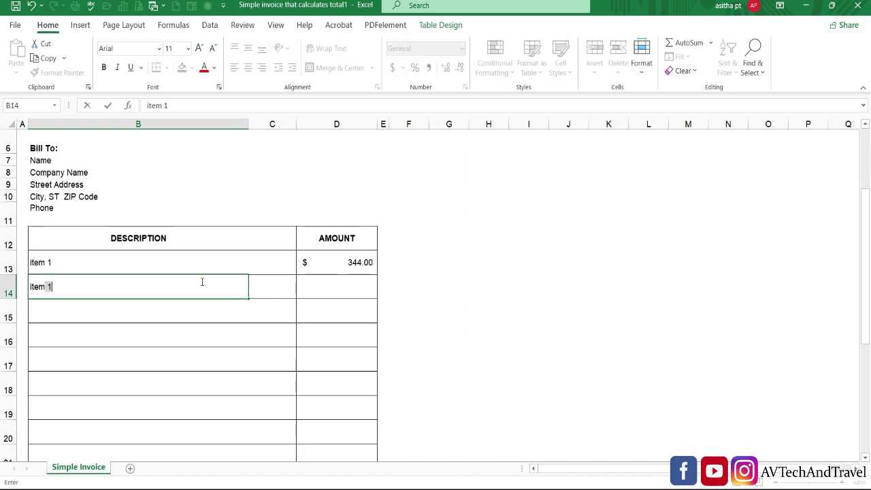
text( 2)
click(336, 289)
text(5)
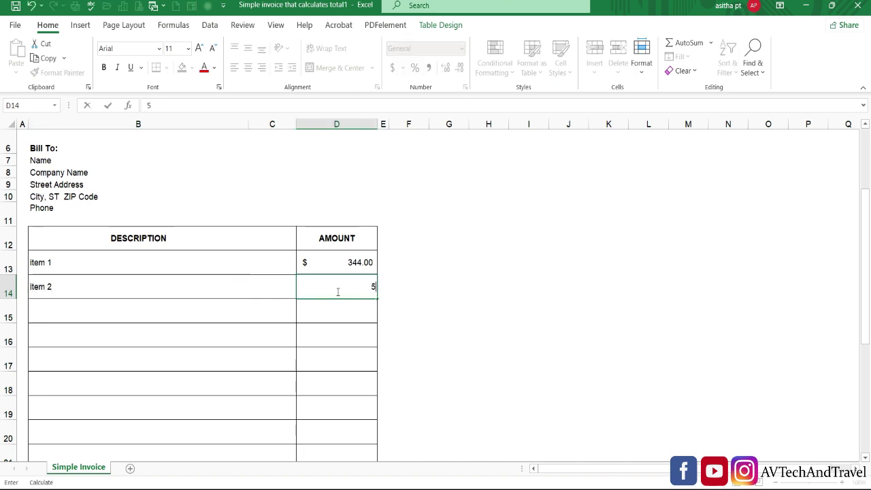
text(43)
key(Return)
drag(864, 234, 869, 406)
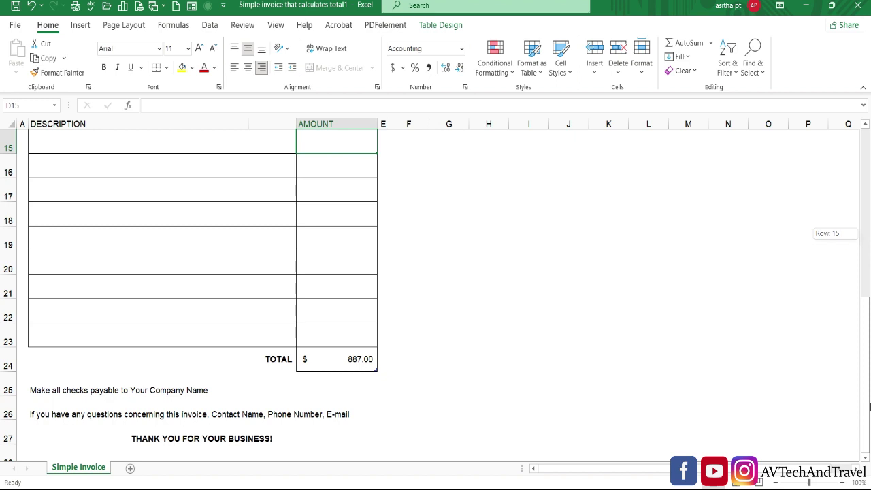
drag(867, 410, 848, 334)
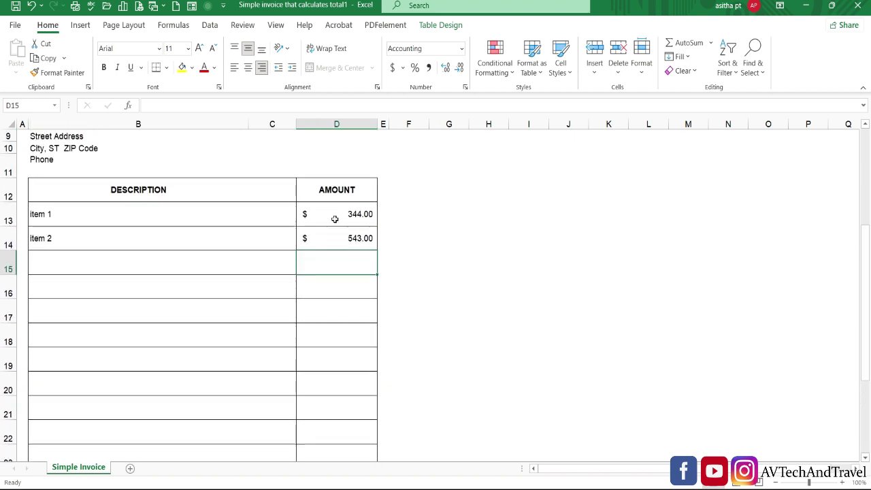
Format column D as Accounting with the INR symbol and 2 decimal places.
click(323, 123)
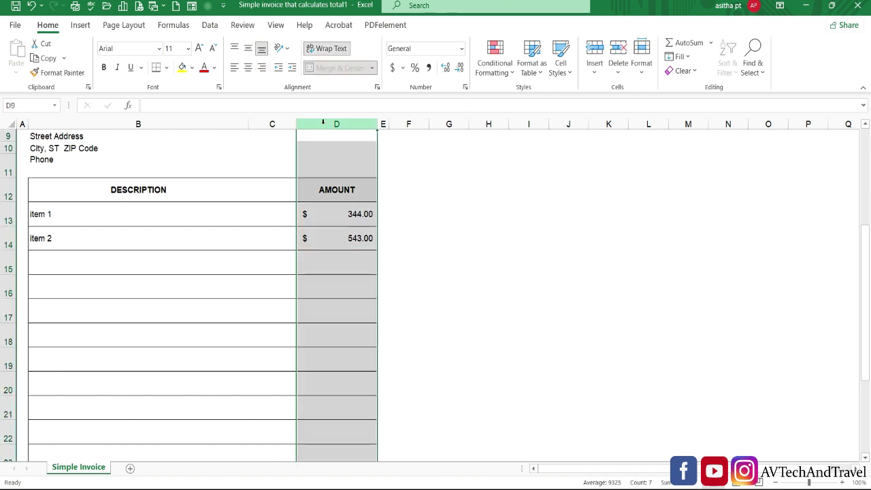
key(ctrl+1)
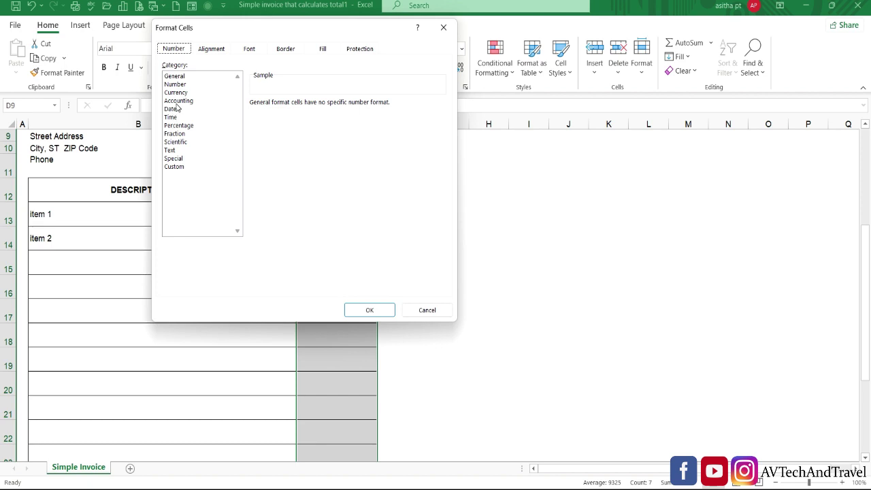
click(180, 102)
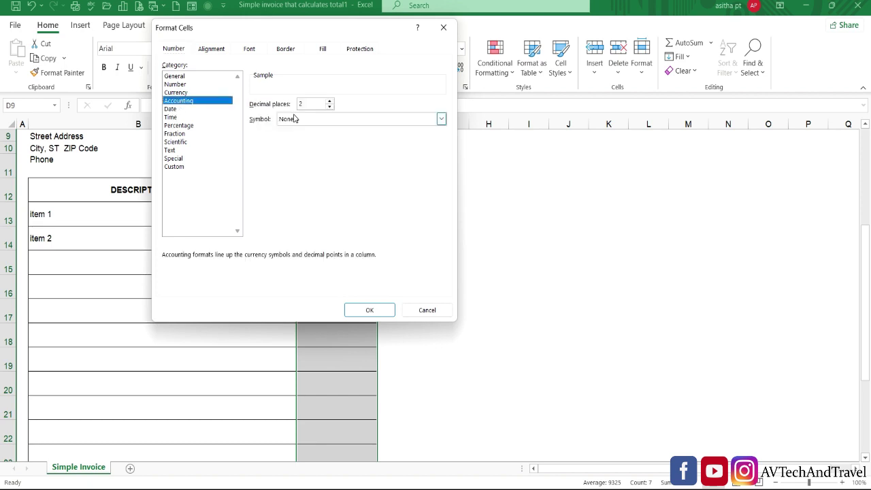
click(308, 121)
key(Down)
key(Down)
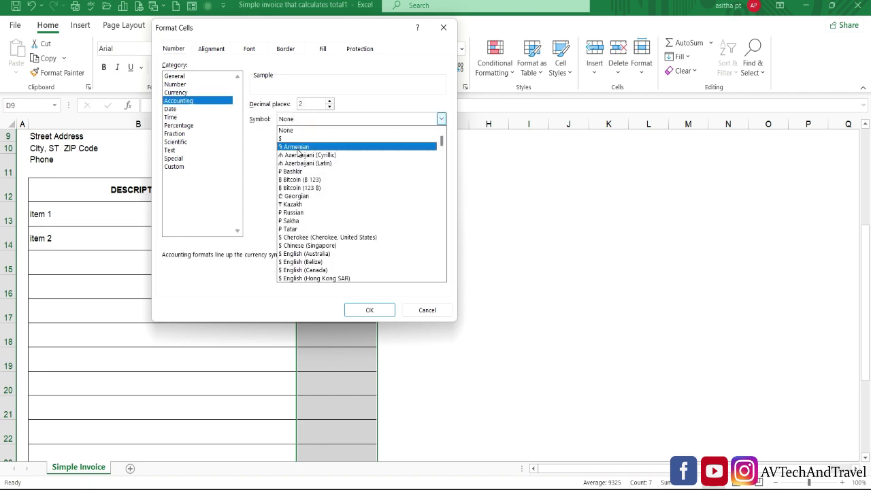
key(Down)
key(Down)
text(ie)
key(Down)
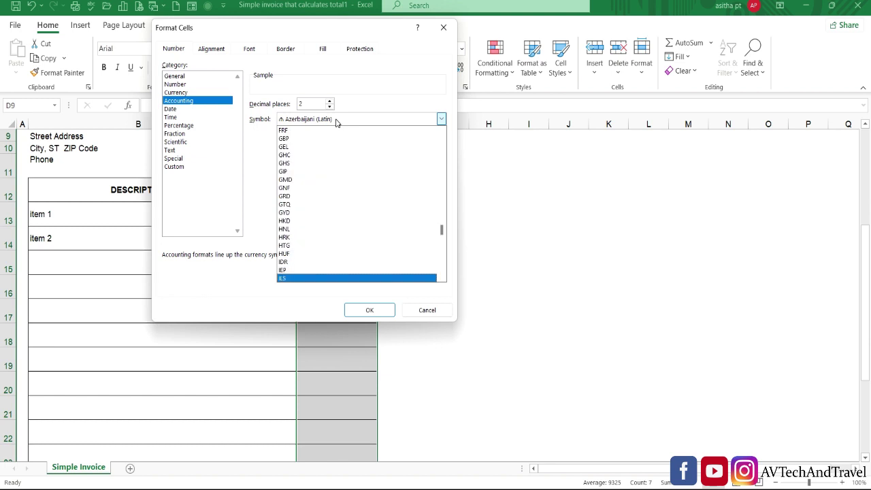
key(Down)
key(Return)
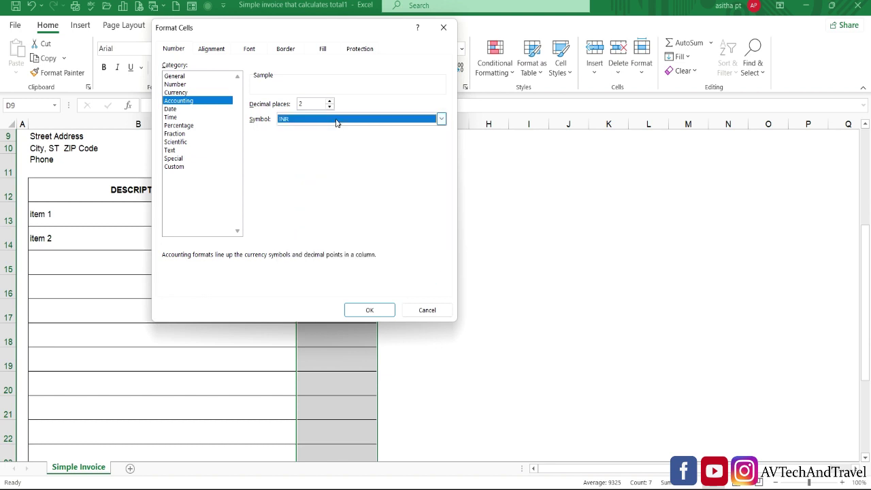
click(368, 311)
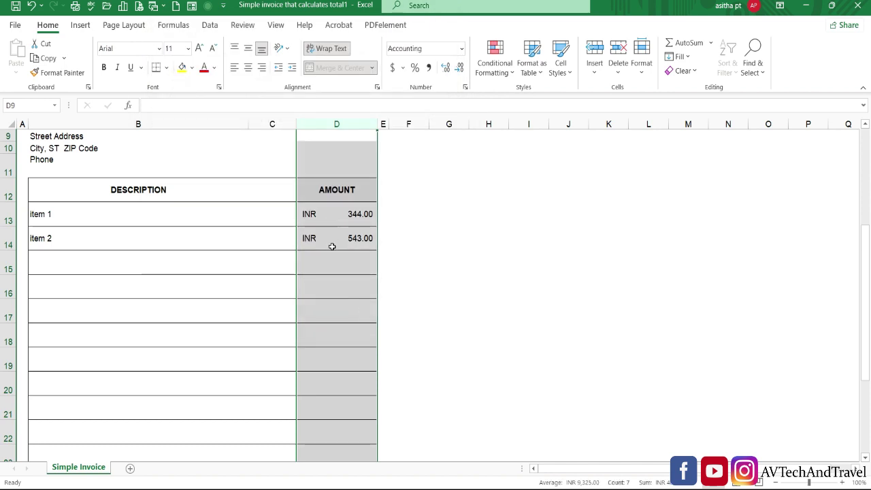
click(557, 268)
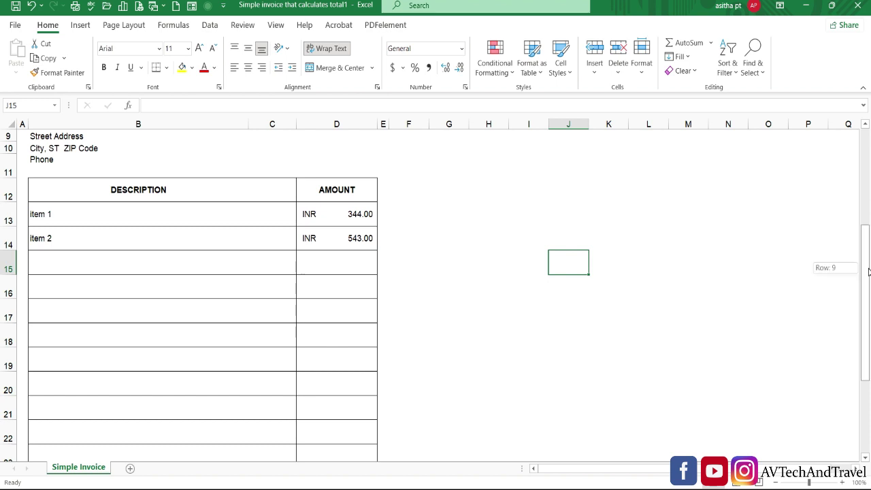
drag(866, 267, 869, 352)
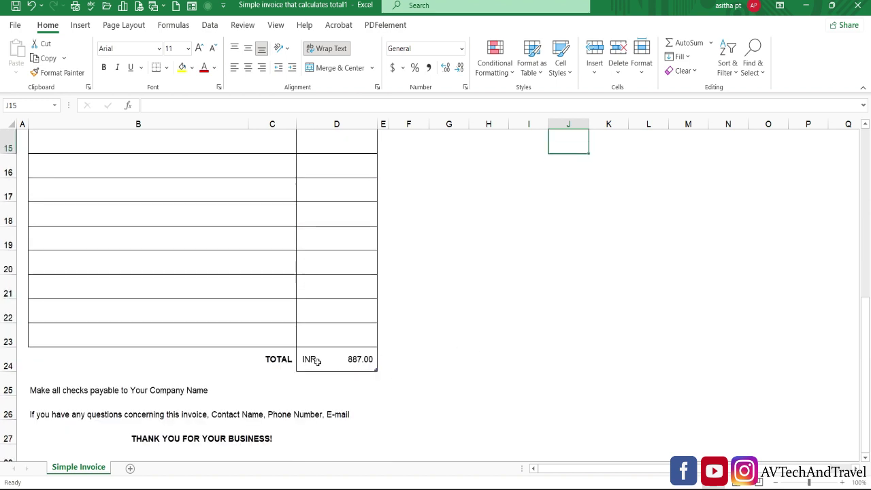
click(864, 126)
click(864, 125)
click(864, 126)
click(864, 126)
click(864, 126)
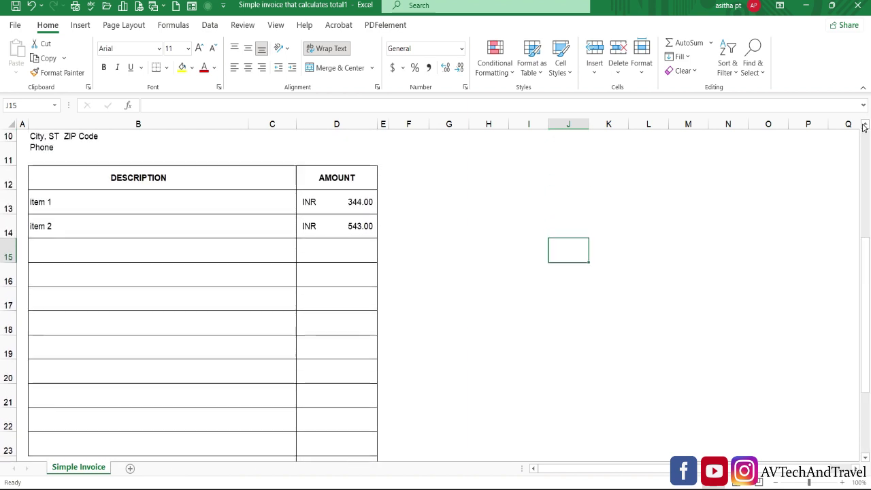